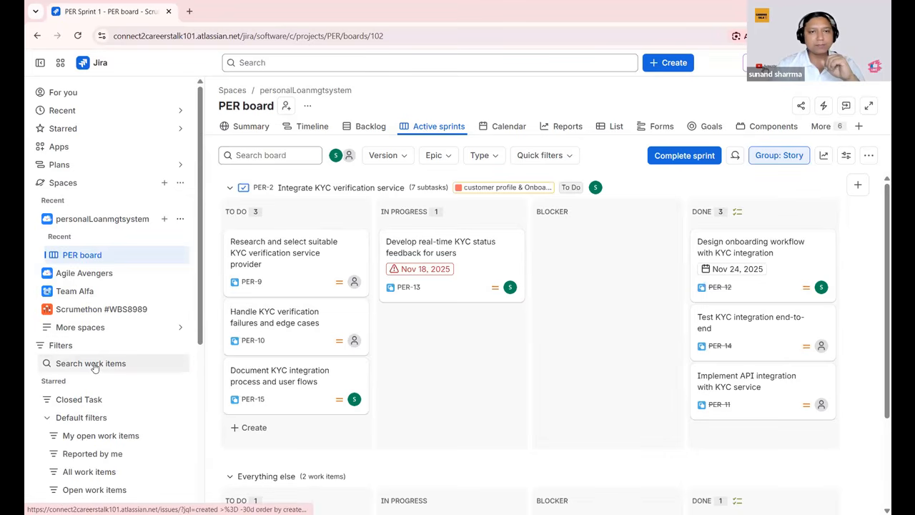
Open the work item search and clear the default JQL query completely
click(94, 367)
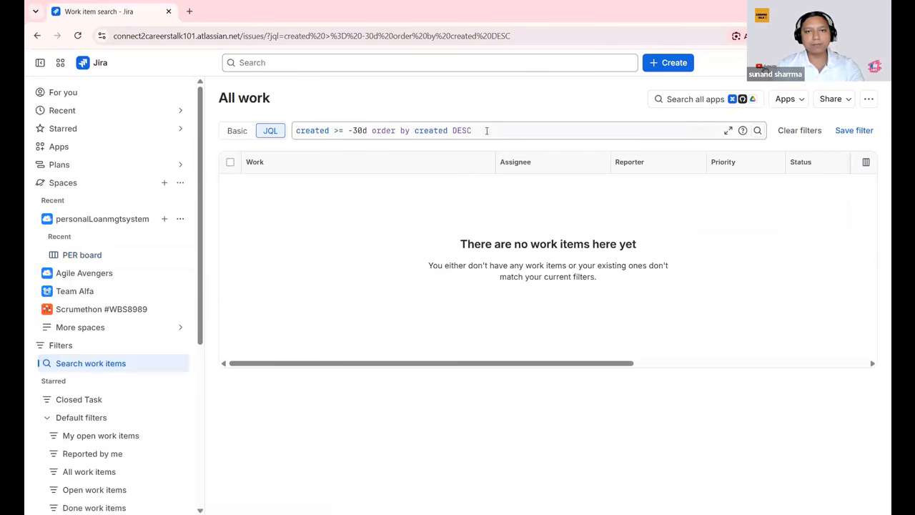
click(487, 131)
key(BackSpace)
key(BackSpace)
key(BackSpace)
key(BackSpace)
key(BackSpace)
key(BackSpace)
key(BackSpace)
key(BackSpace)
key(BackSpace)
key(BackSpace)
key(BackSpace)
key(BackSpace)
key(BackSpace)
key(BackSpace)
key(BackSpace)
key(BackSpace)
key(BackSpace)
key(BackSpace)
key(BackSpace)
key(BackSpace)
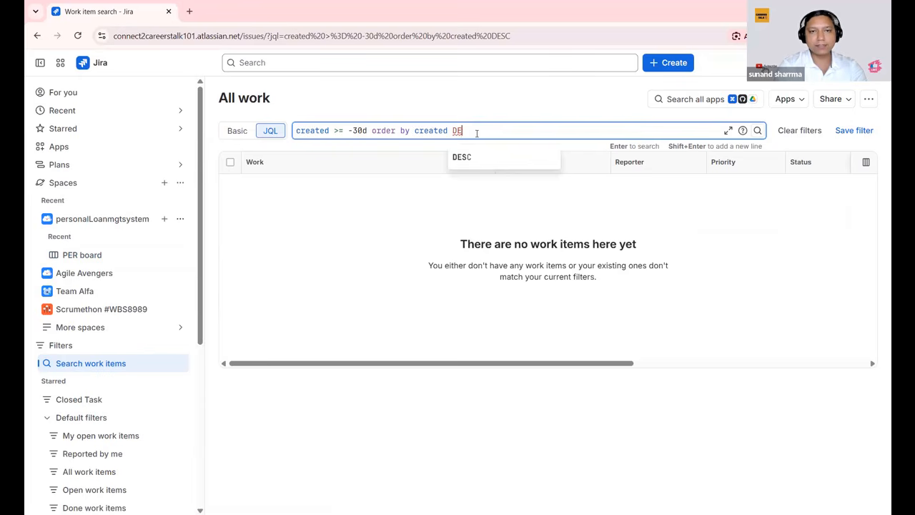
key(BackSpace)
key(BackSpace)
key(BackSpace)
key(BackSpace)
key(BackSpace)
key(BackSpace)
key(BackSpace)
key(BackSpace)
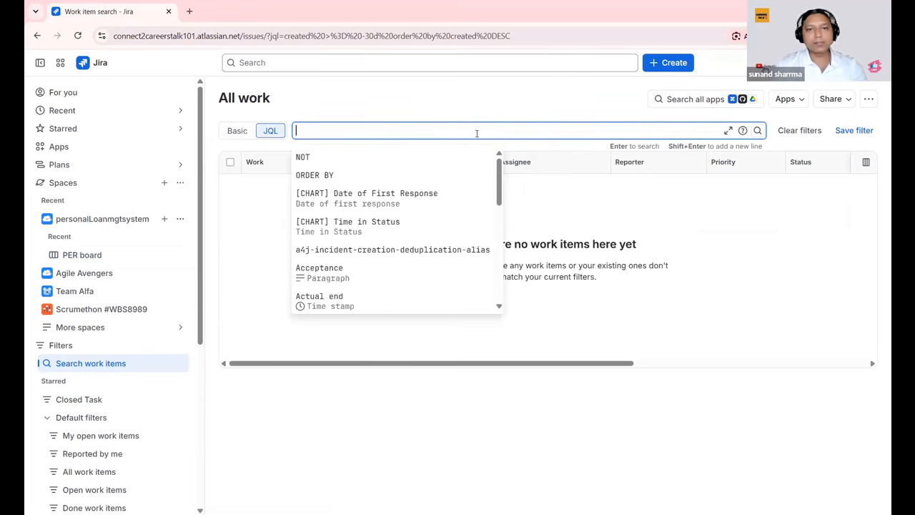
key(Return)
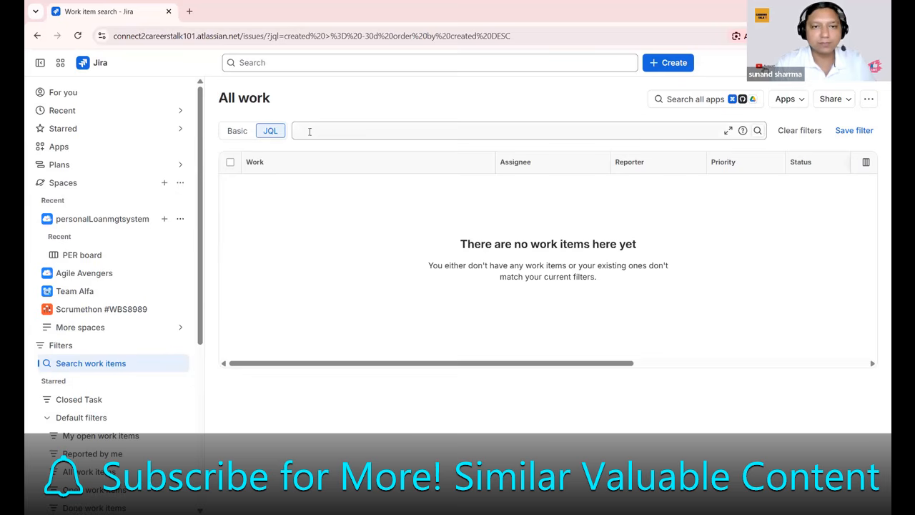
Begin the JQL query with a "project in (" condition listing personalLoanmgtsystem as the first project
click(310, 132)
text(project)
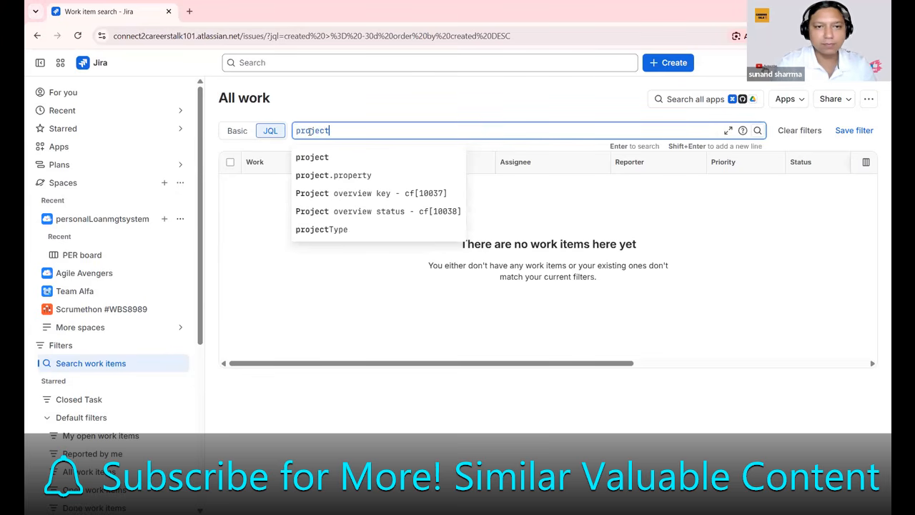
key(Down)
key(Return)
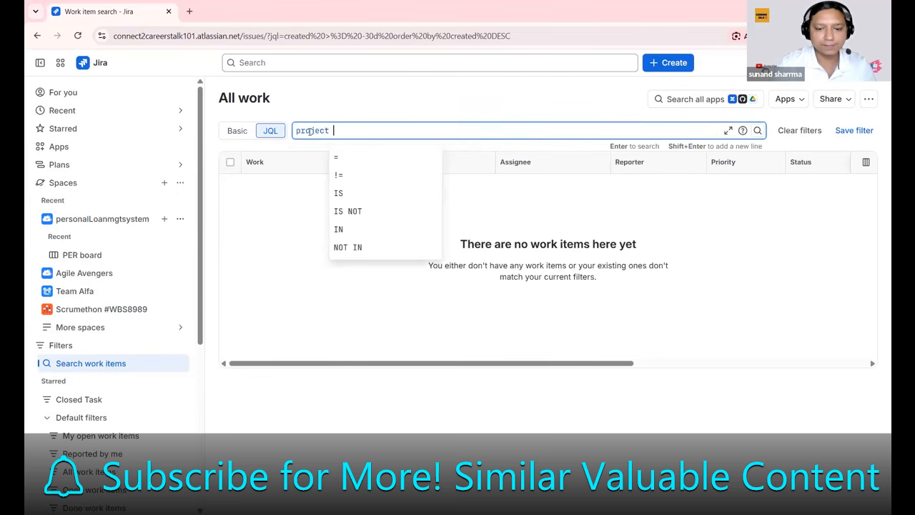
text(in )
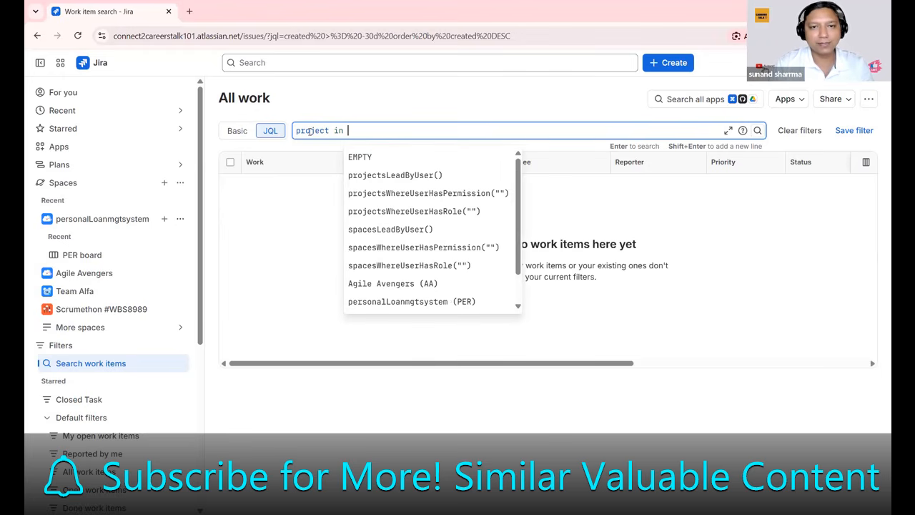
text(()
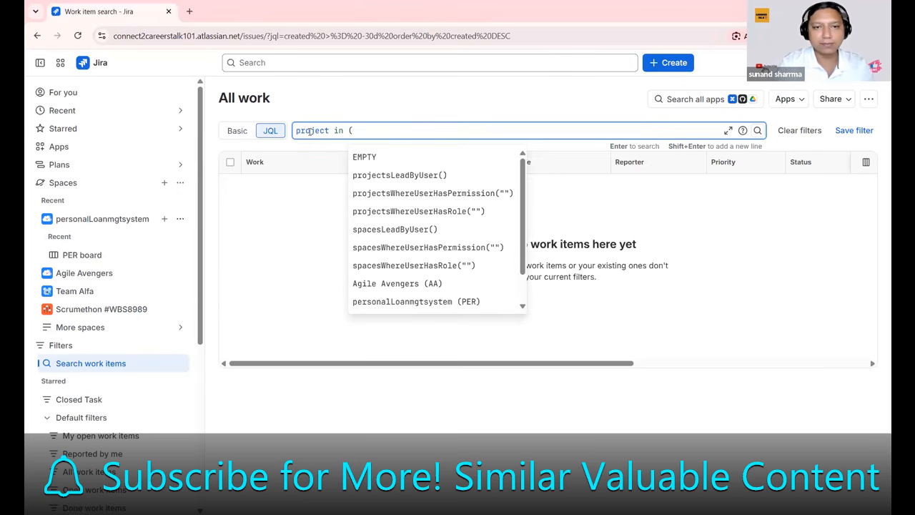
text( per)
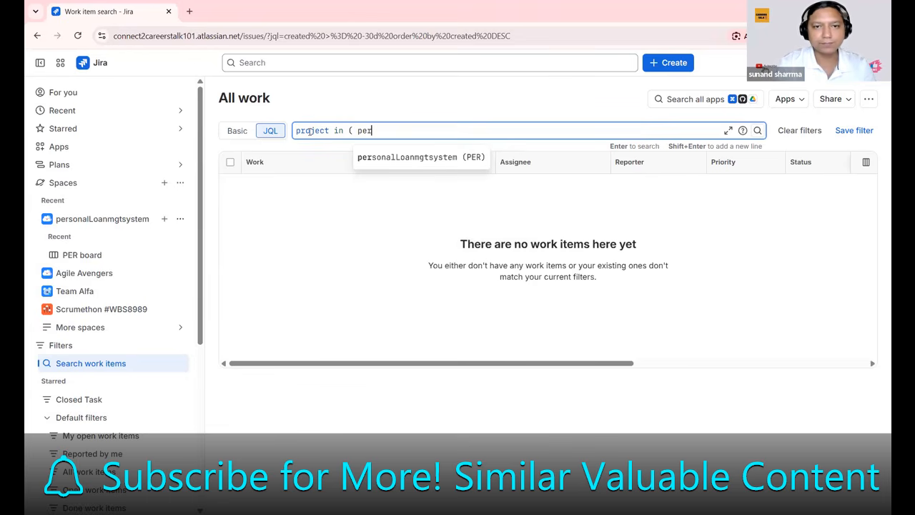
click(386, 161)
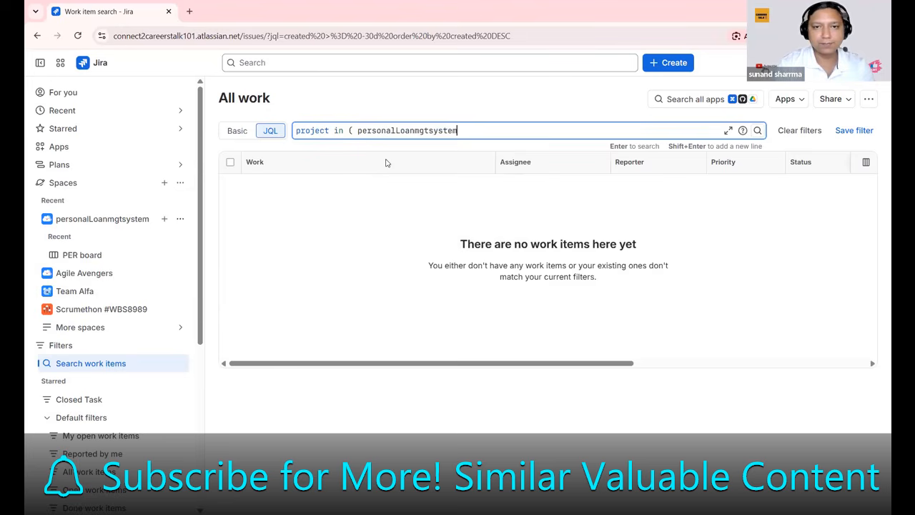
Add "Scrumethon #WBS8989" and "Agile Avengers" to the query's project list, close the parenthesis and append AND
text(,)
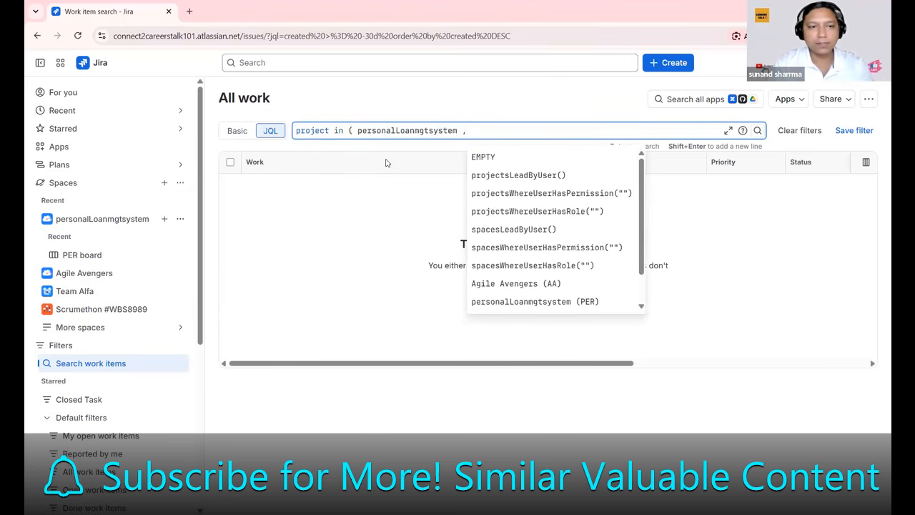
click(387, 164)
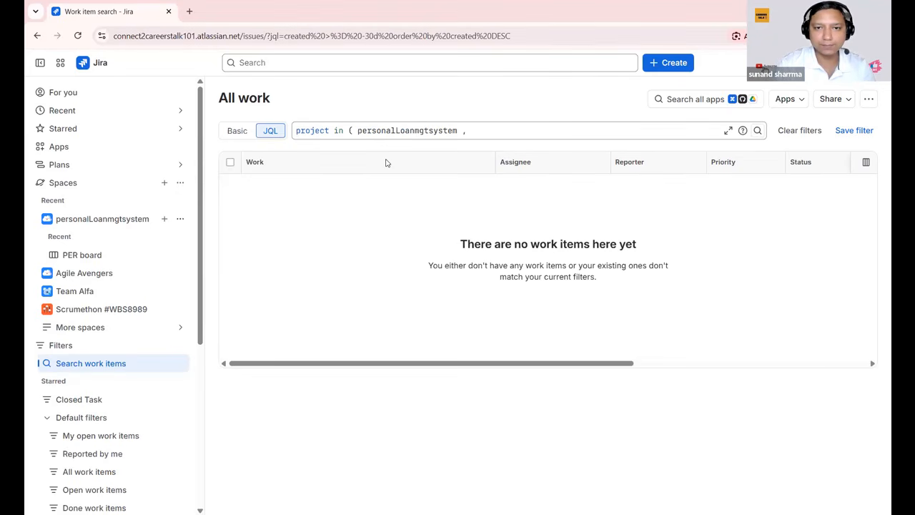
text(sc)
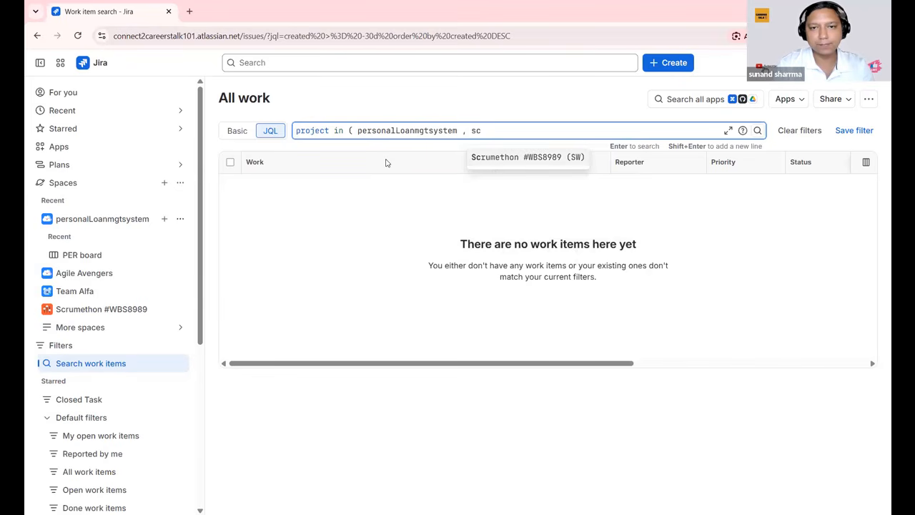
key(Return)
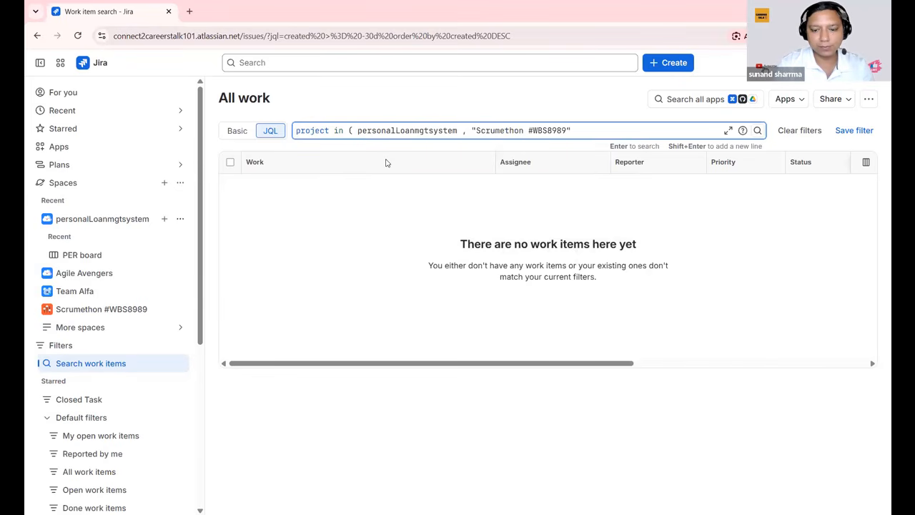
text(,)
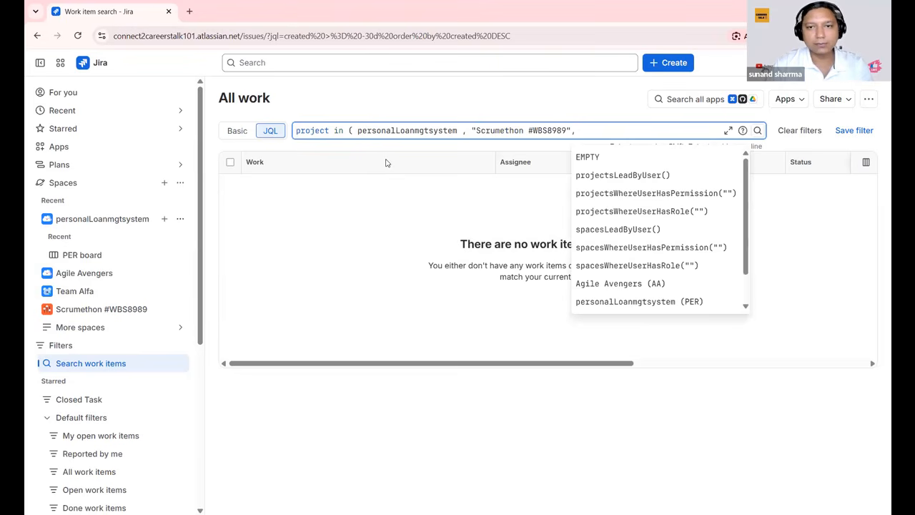
click(385, 163)
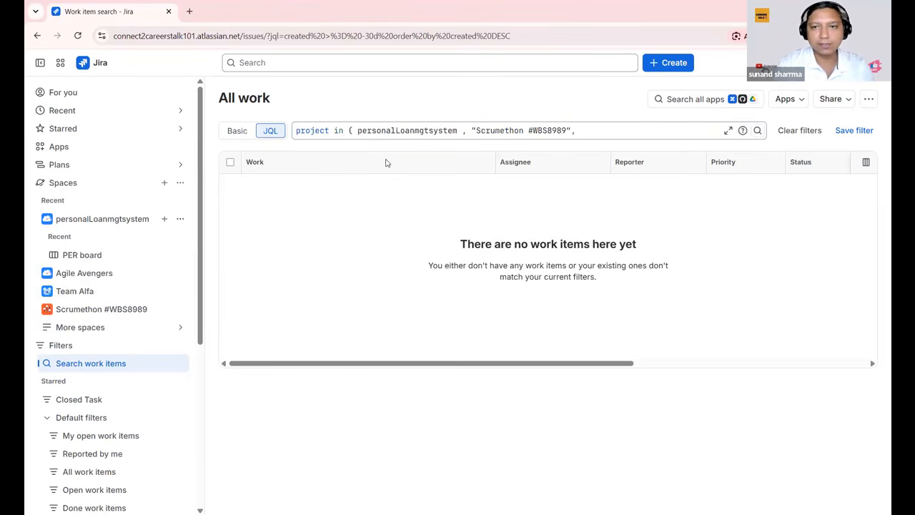
text(agile)
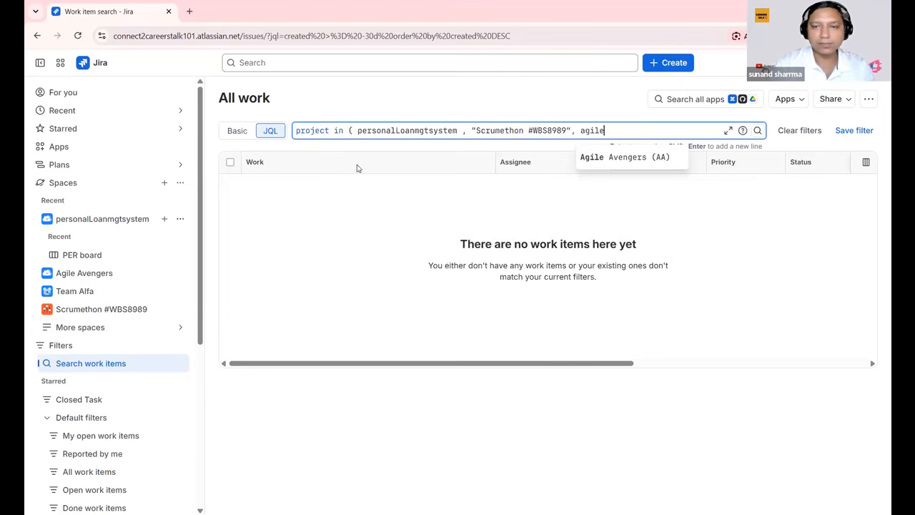
click(626, 165)
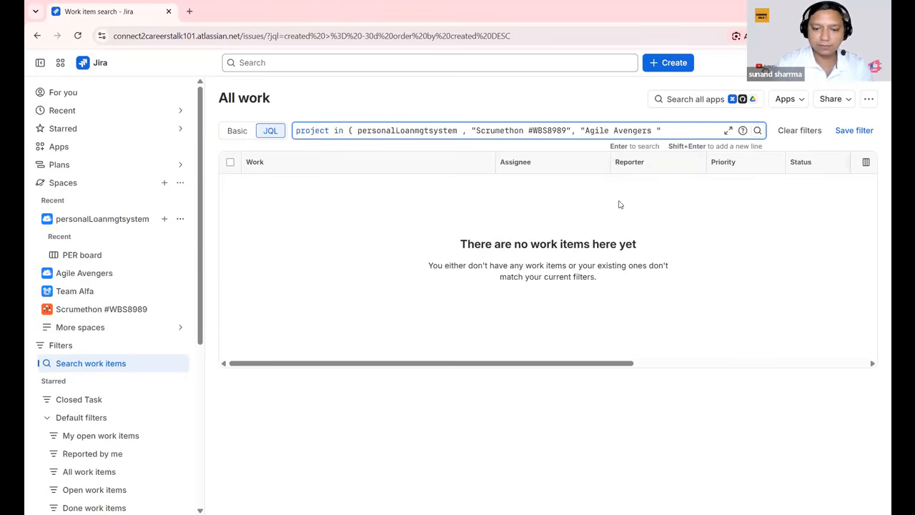
text() AND)
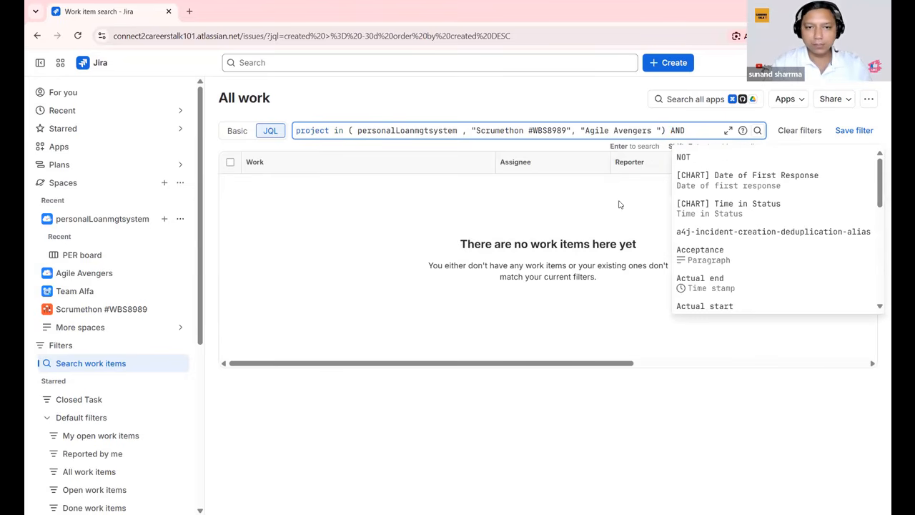
Start a second JQL condition after AND with "issuetype in ("
click(620, 205)
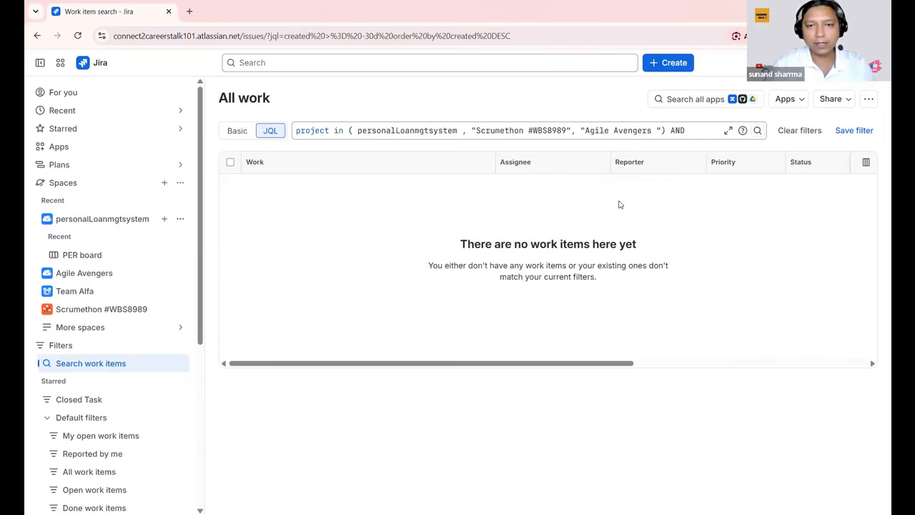
text(iss)
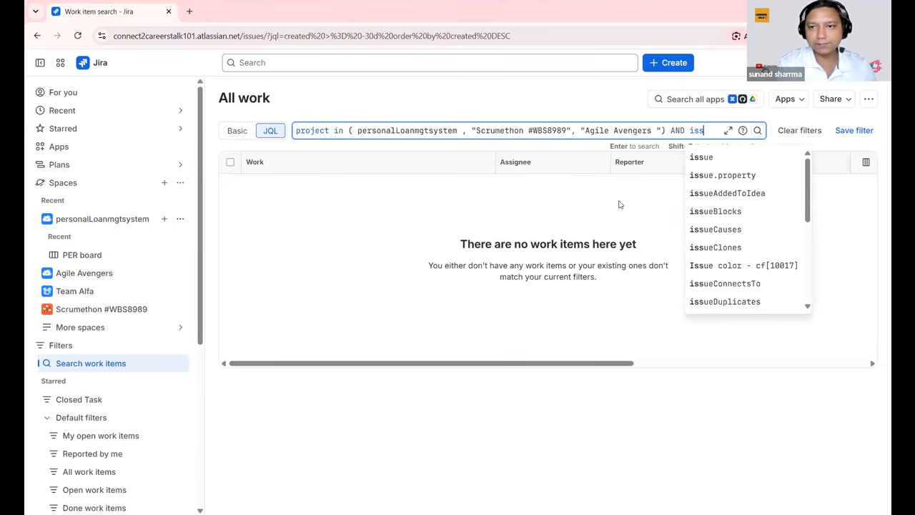
text(u)
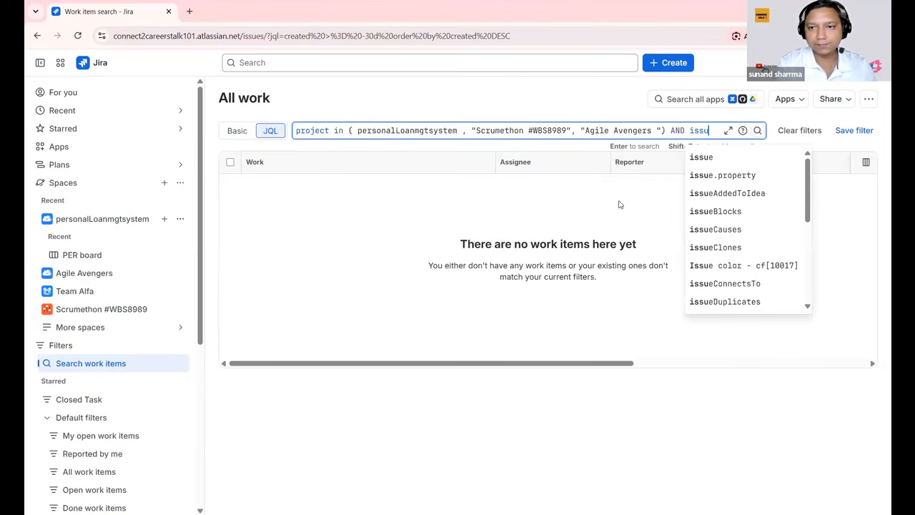
text(et)
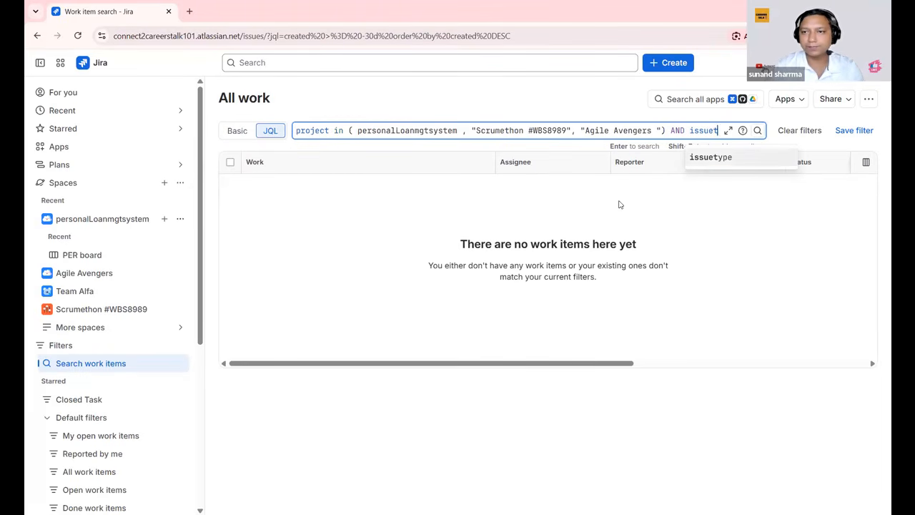
click(710, 156)
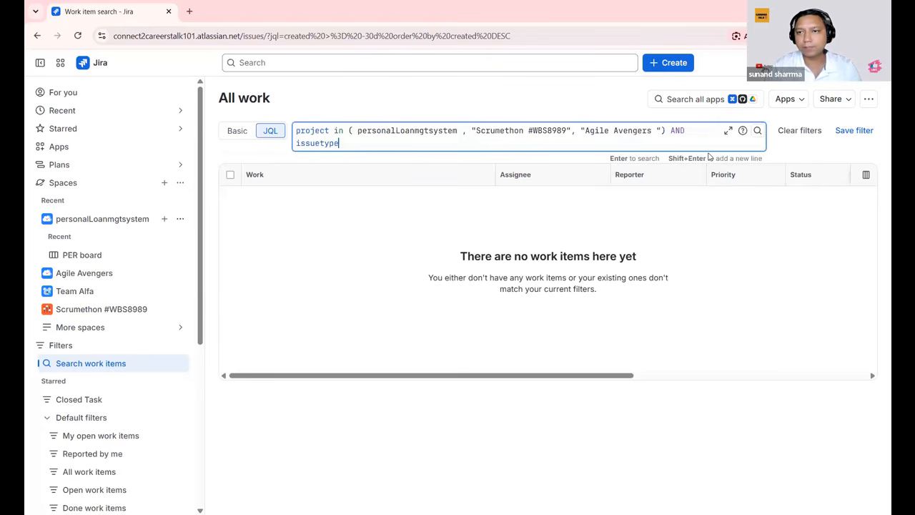
click(379, 146)
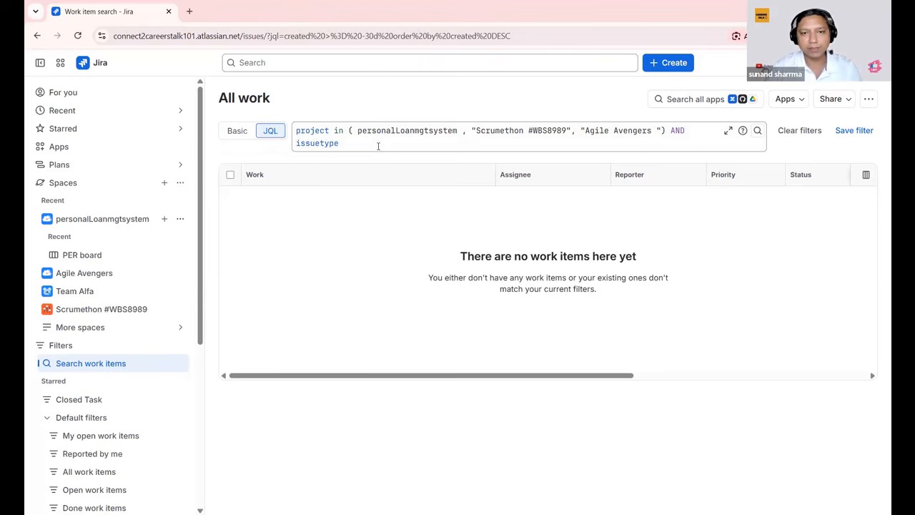
click(379, 145)
text(in ()
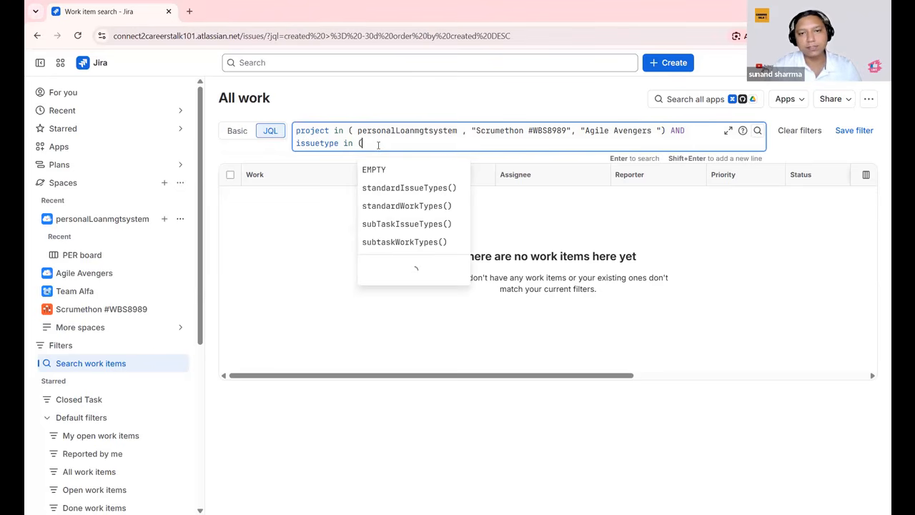
Complete the issuetype list with Story, Bug and Task, close the parenthesis and run the search
text(story)
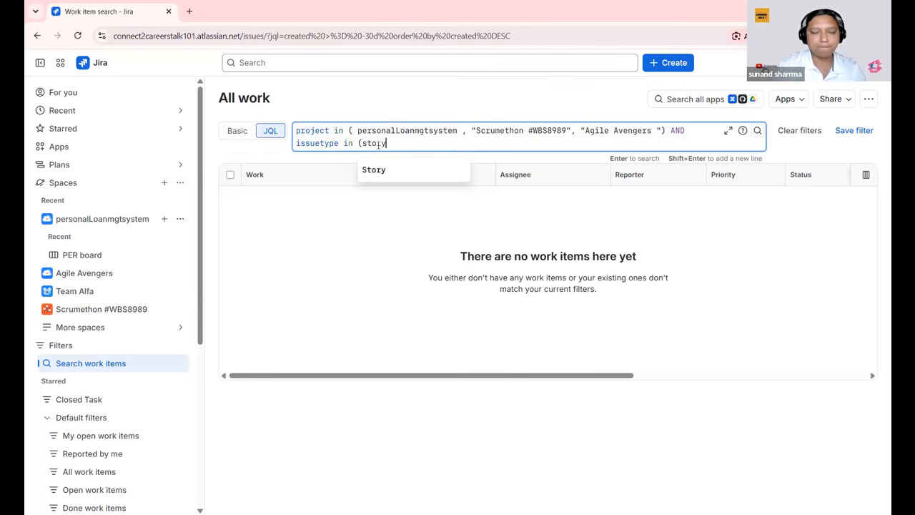
click(379, 171)
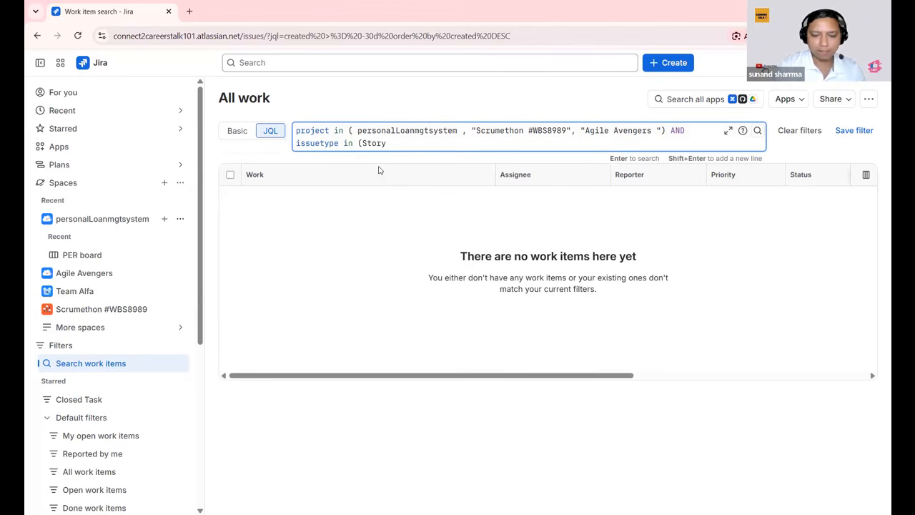
text(, bug)
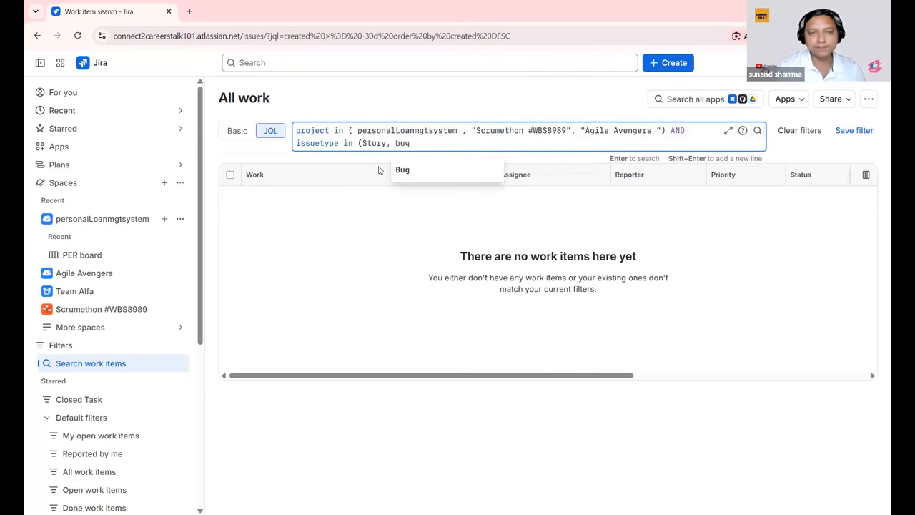
click(400, 172)
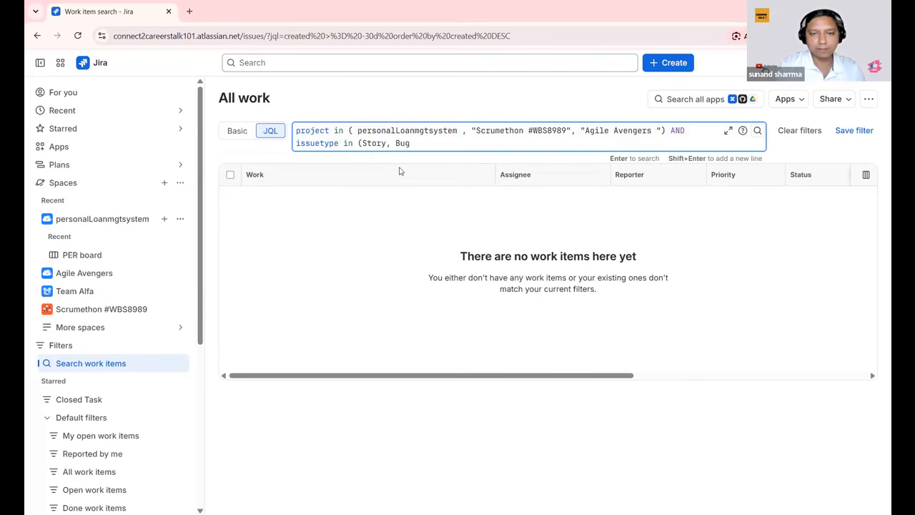
text(, )
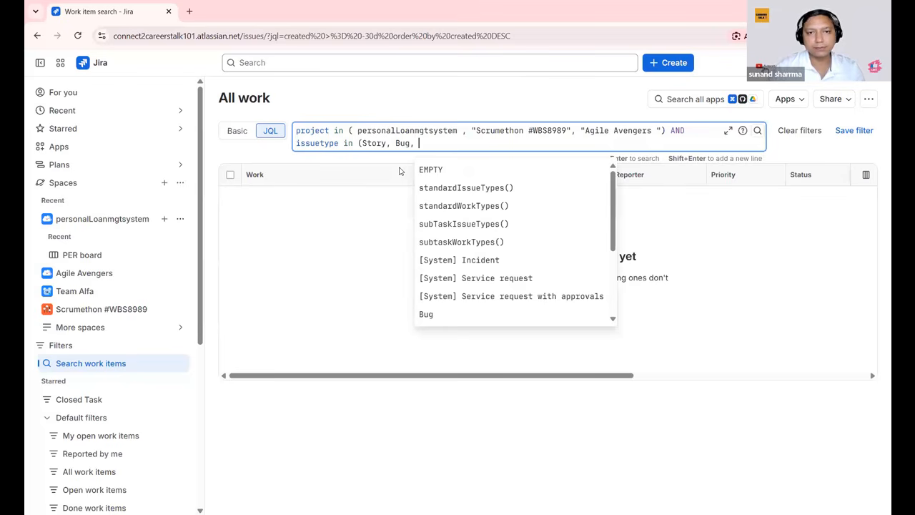
text(tas)
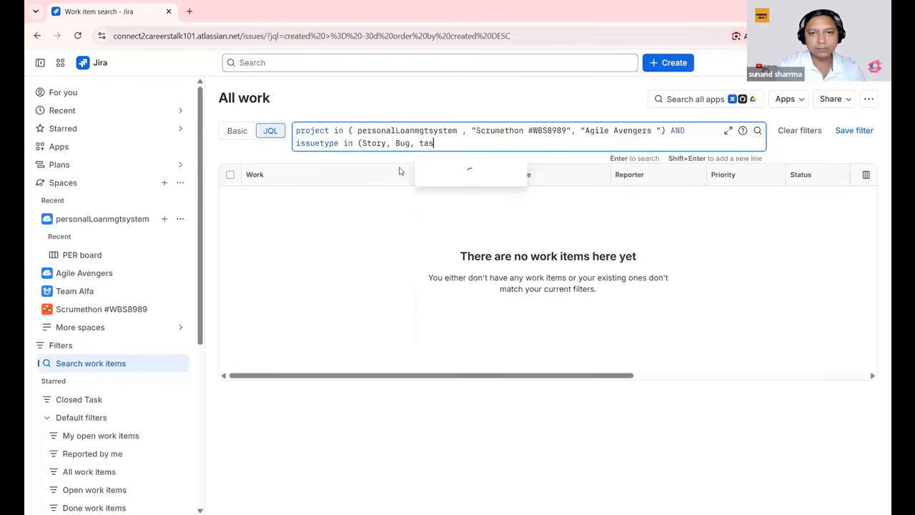
text(k)
click(433, 177)
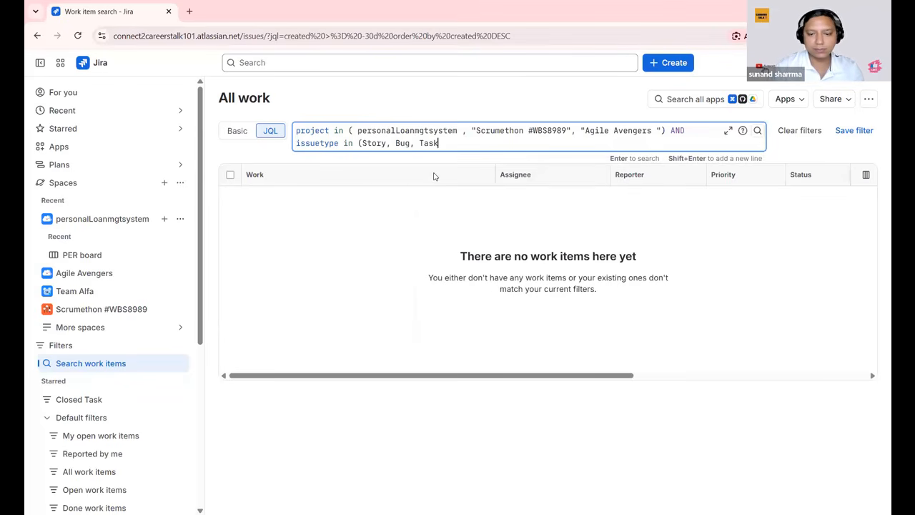
text())
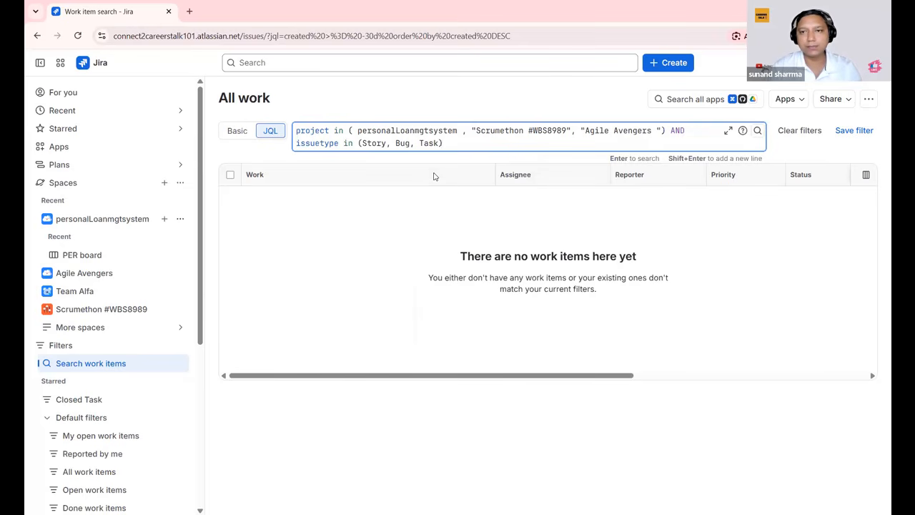
key(Return)
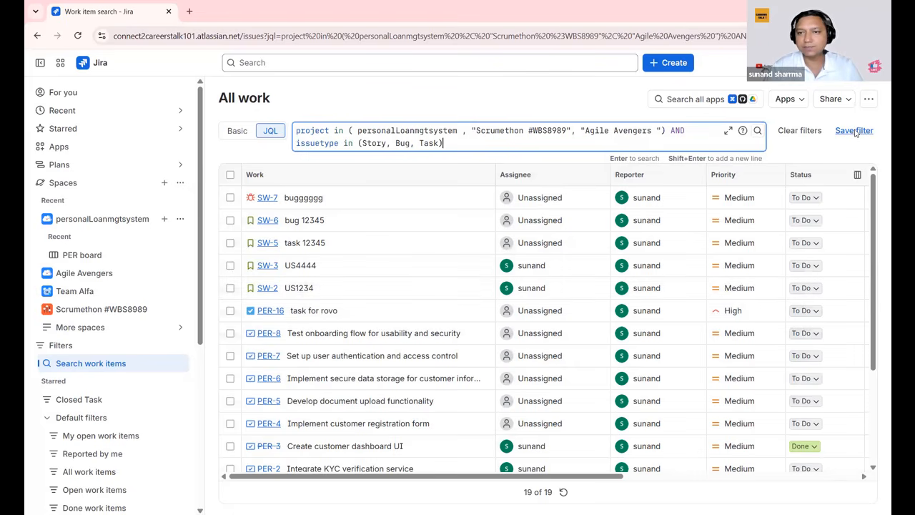
Start saving the current JQL search as a filter and name it "Multi-Project Board"
click(855, 131)
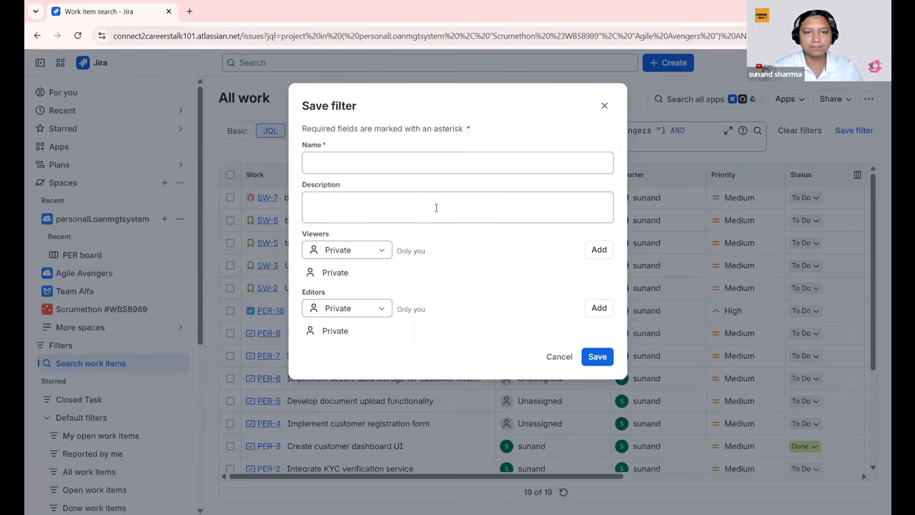
click(437, 166)
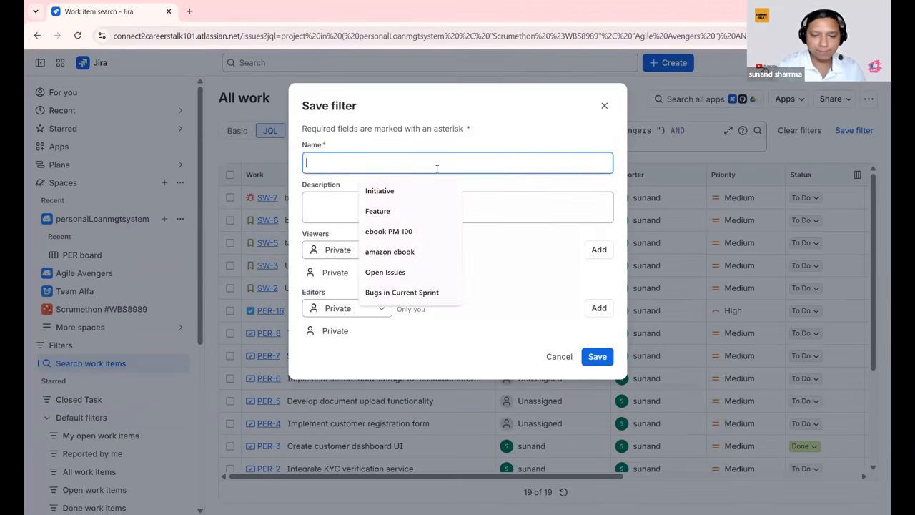
text(Mult)
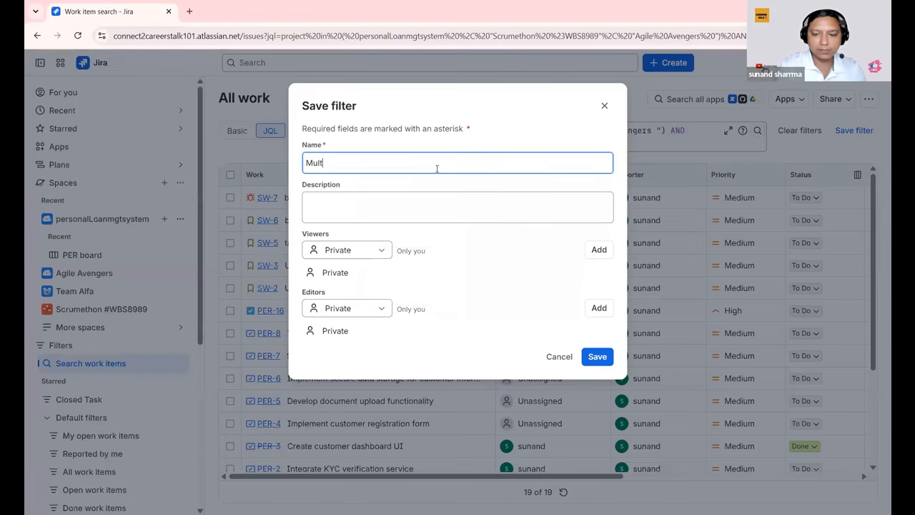
text(i-Pr)
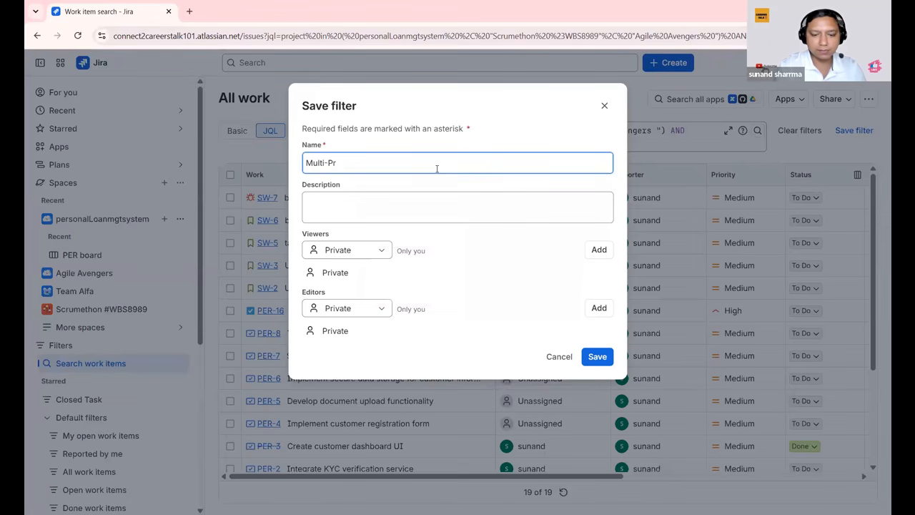
text(oject B)
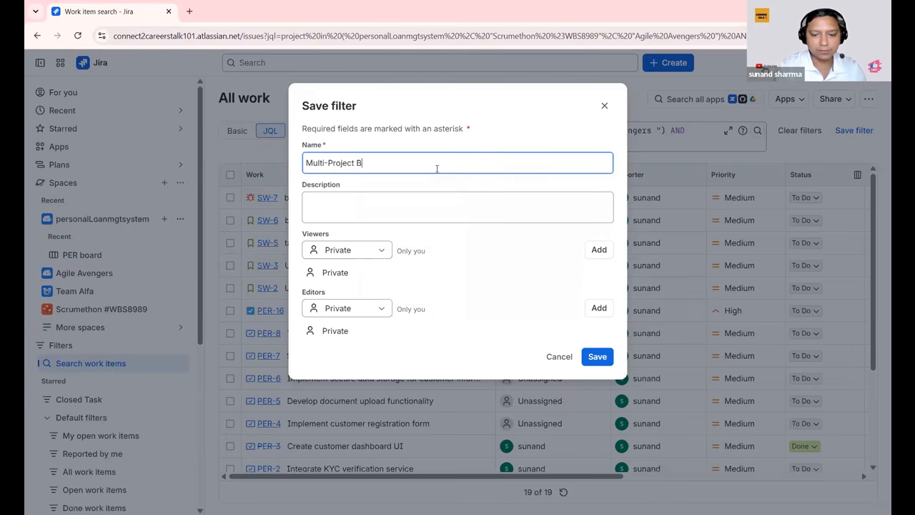
text(oard)
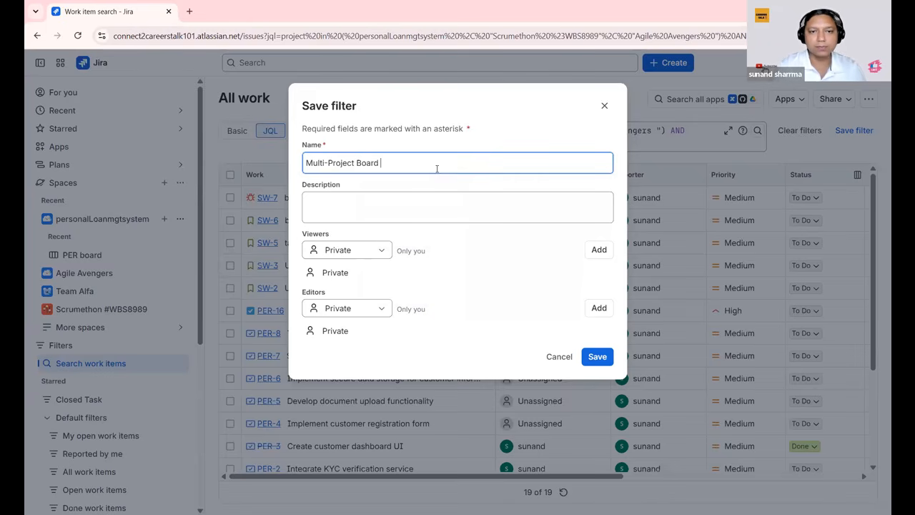
Select My organization for the filter's viewers and the org-admins group for its editors, and save the filter
click(385, 251)
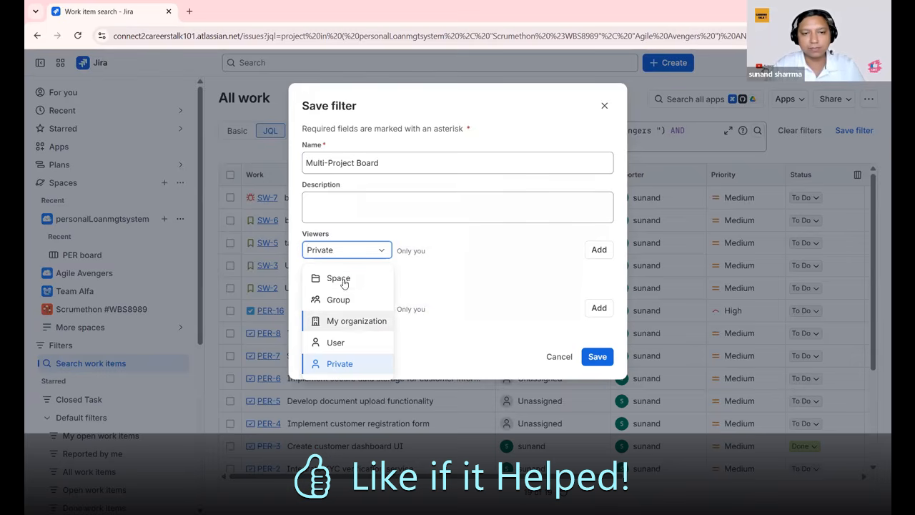
click(351, 322)
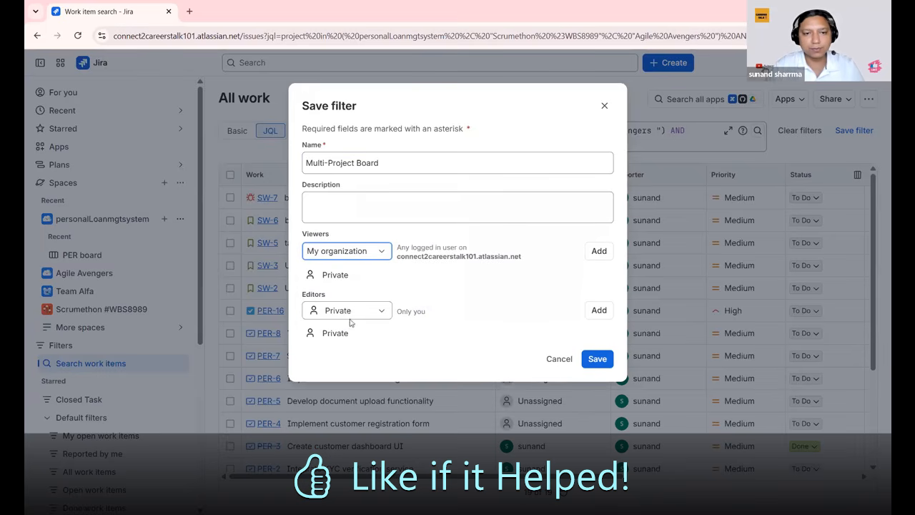
click(377, 313)
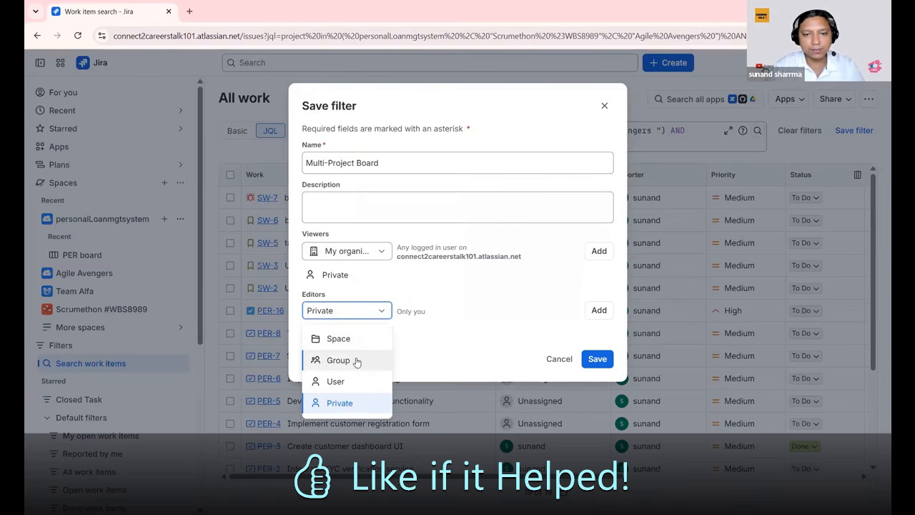
click(357, 362)
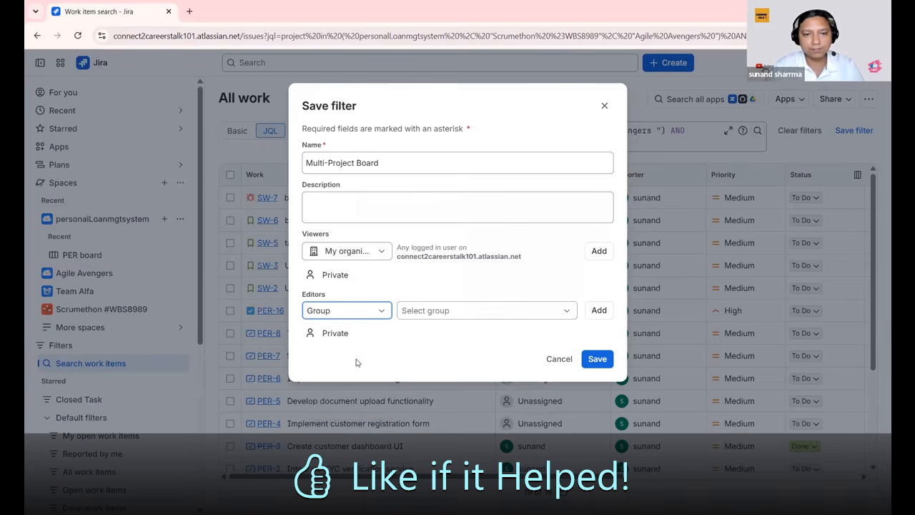
click(502, 313)
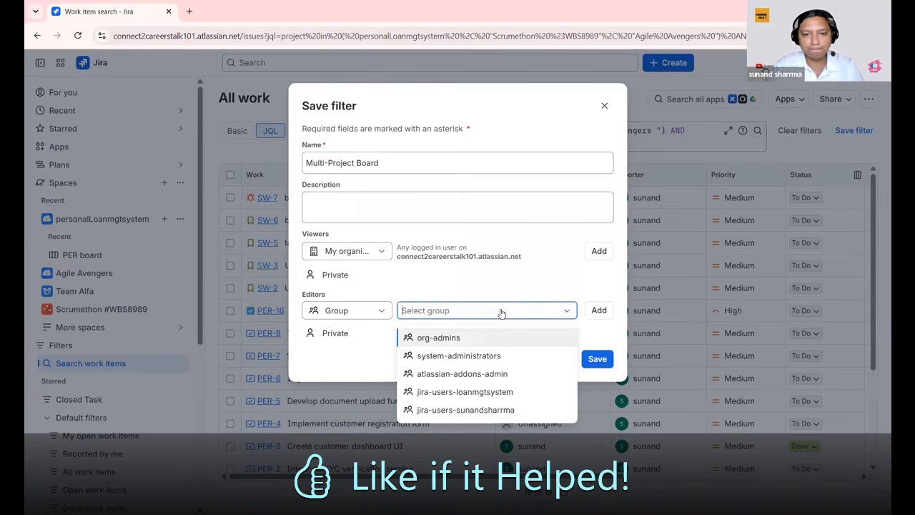
click(461, 339)
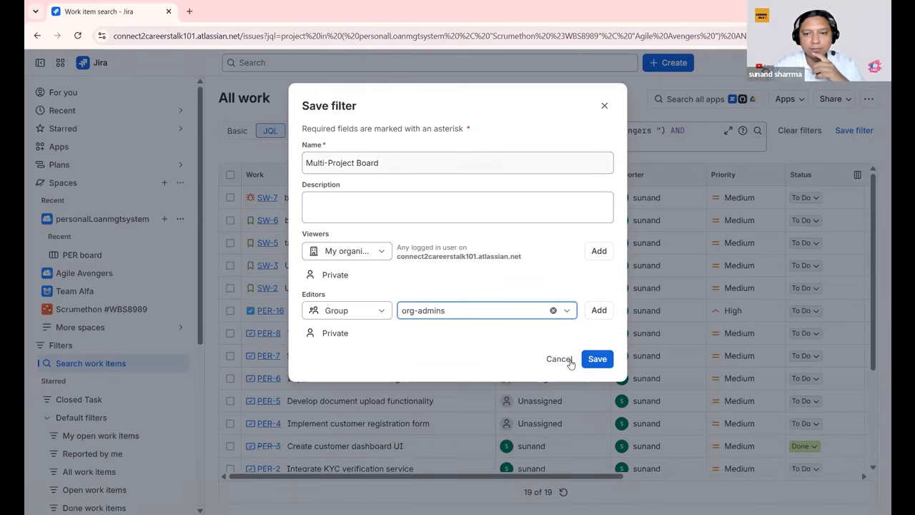
click(599, 359)
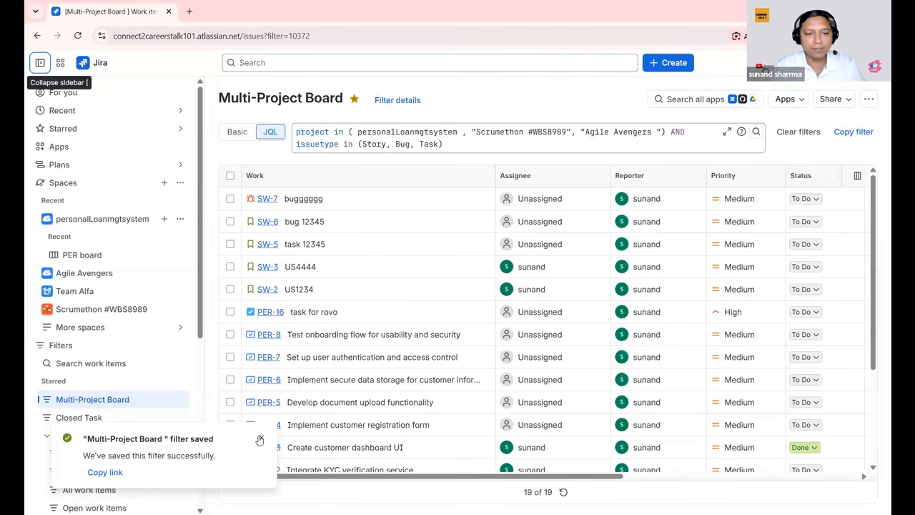
click(260, 439)
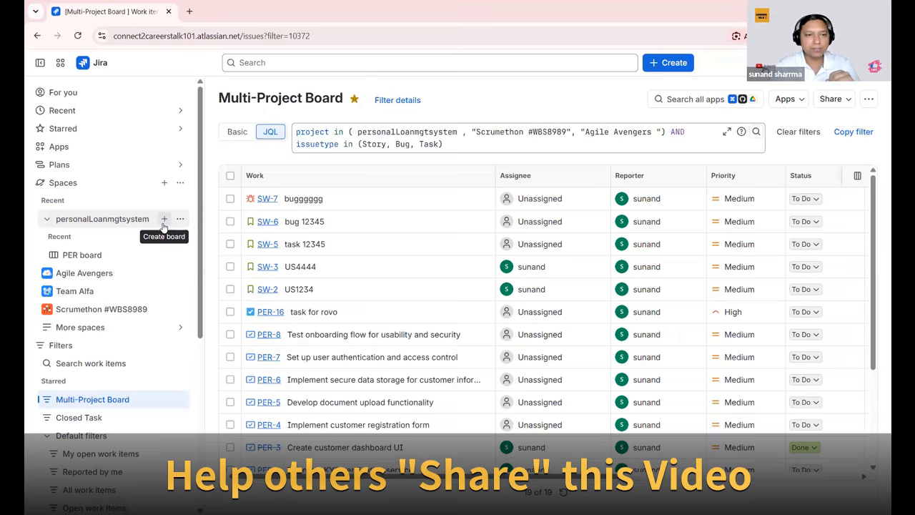
Start a new Kanban board in the personalLoanmgtsystem space and name it "Multi-Project Overview"
click(164, 221)
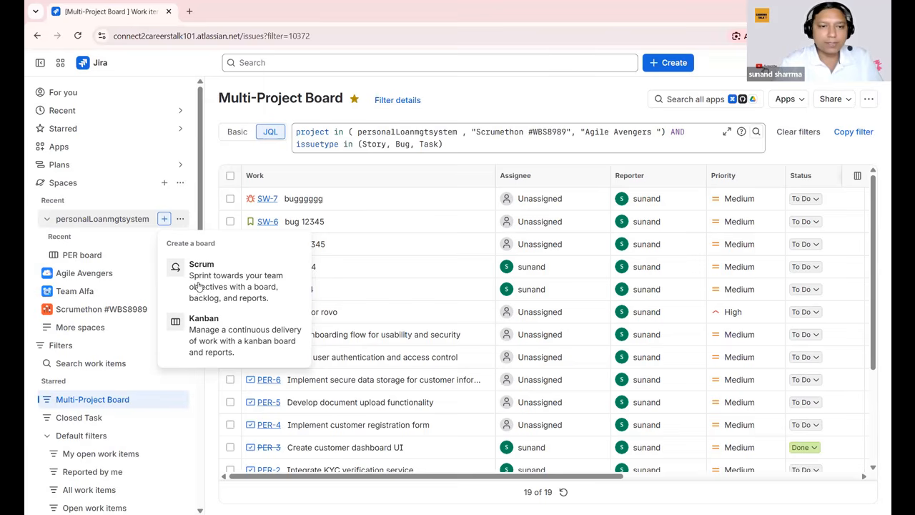
click(218, 331)
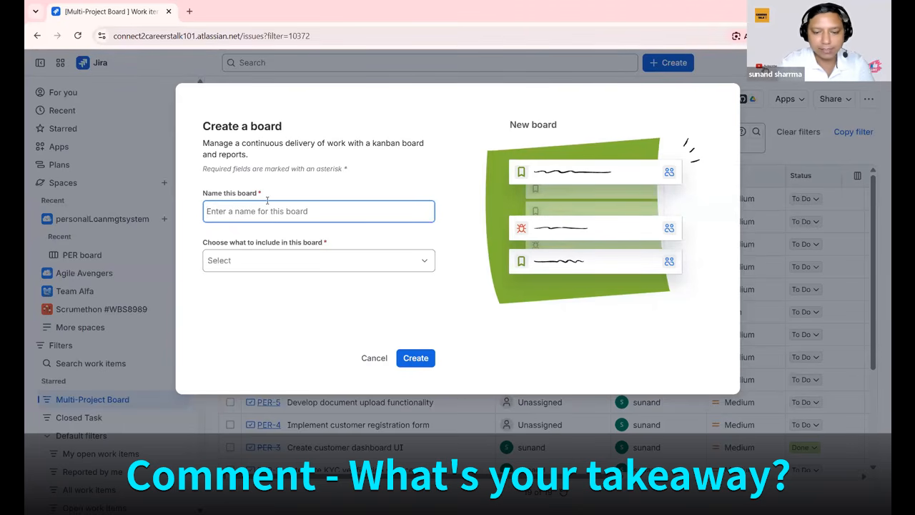
text(Mu)
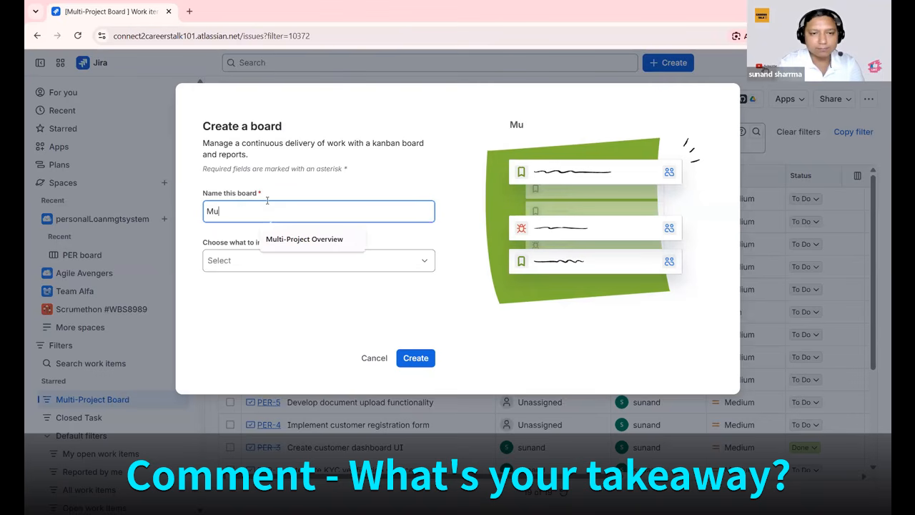
click(294, 243)
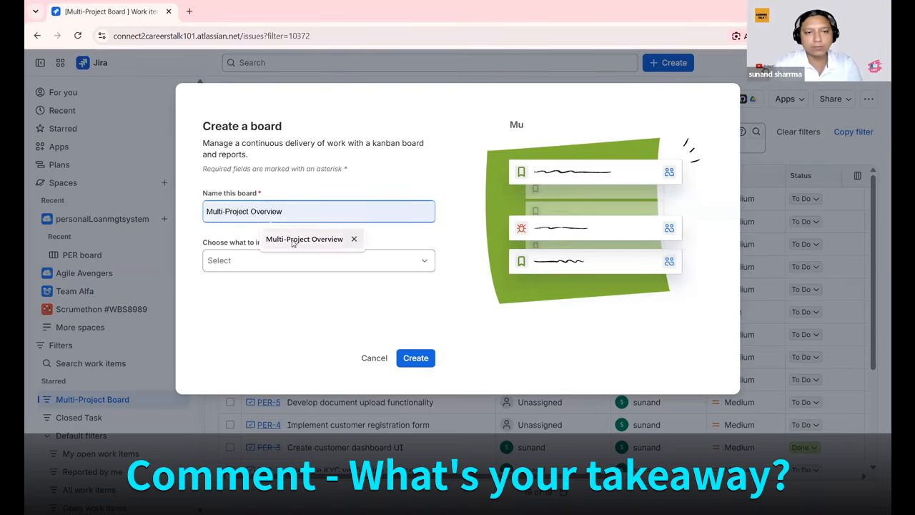
Base the new board on the saved filter "Multi-Project Board" and create it
click(393, 265)
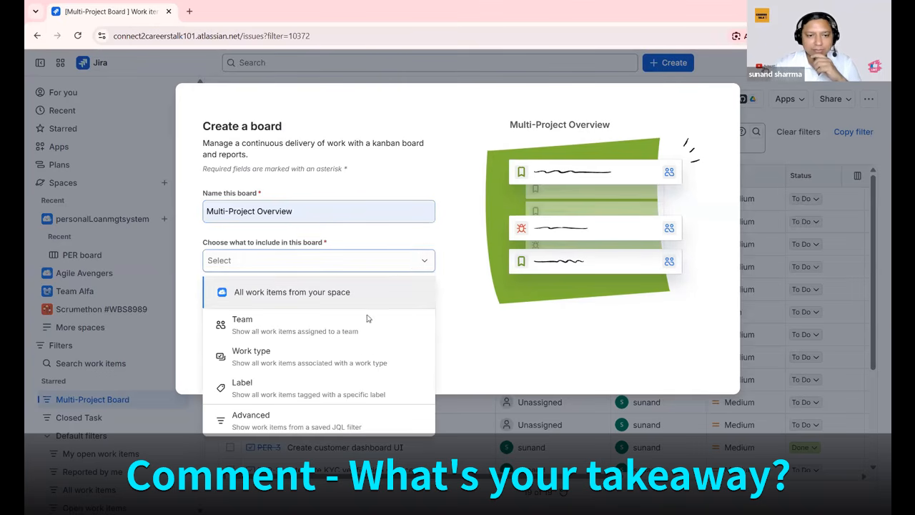
click(262, 424)
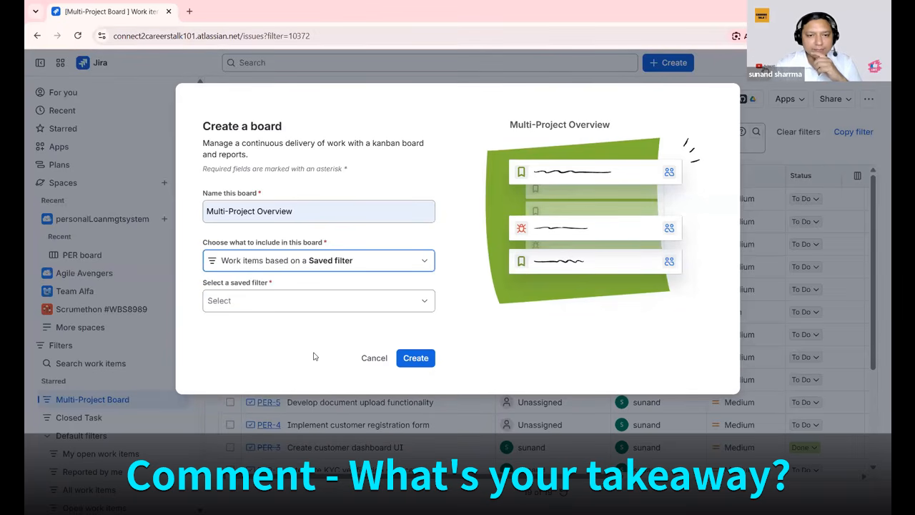
click(425, 303)
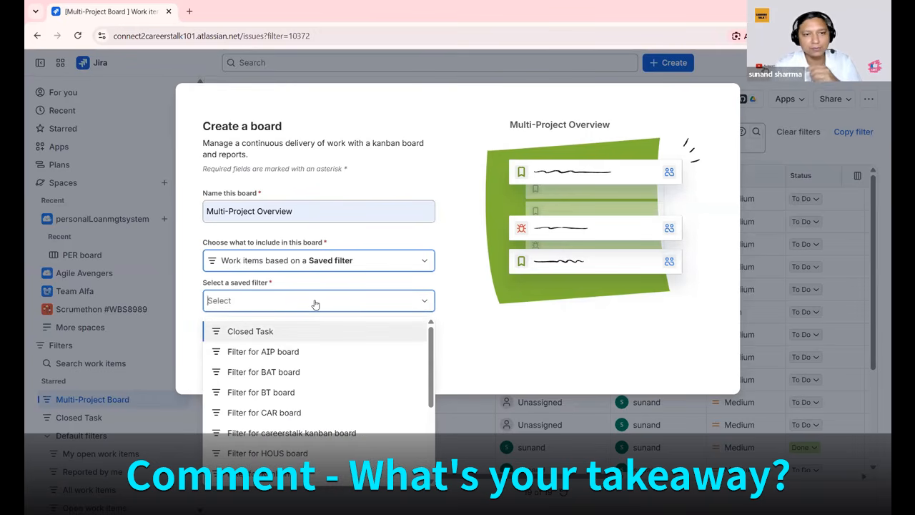
text(mu)
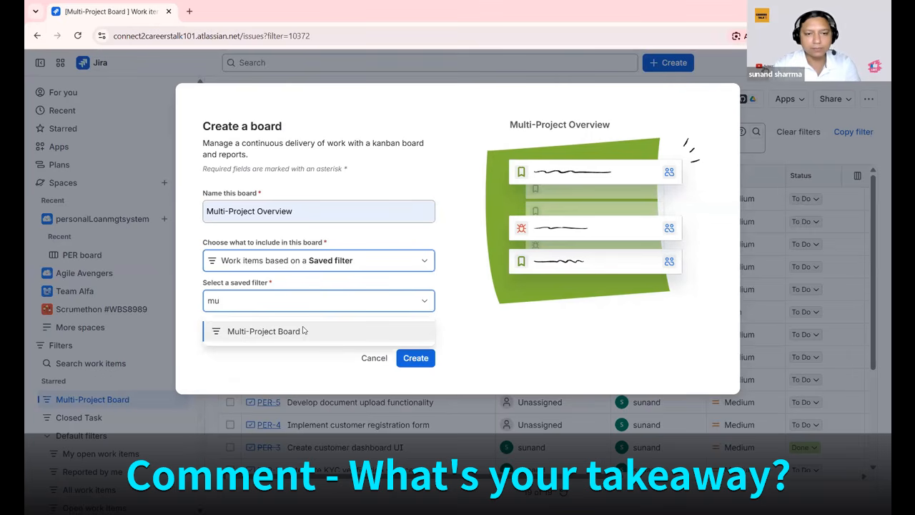
click(303, 331)
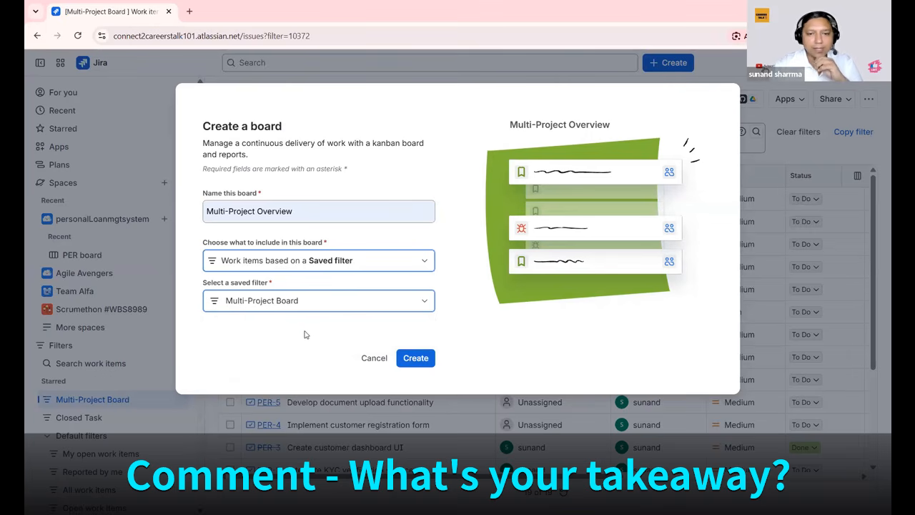
click(416, 359)
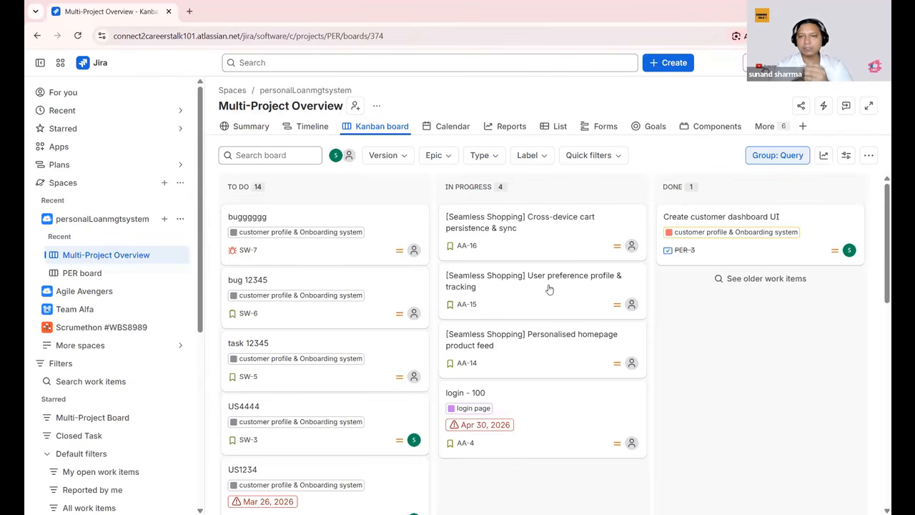
Examine the content options for another Kanban board in personalLoanmgtsystem, including work type and all work items from the space, without creating it
click(164, 220)
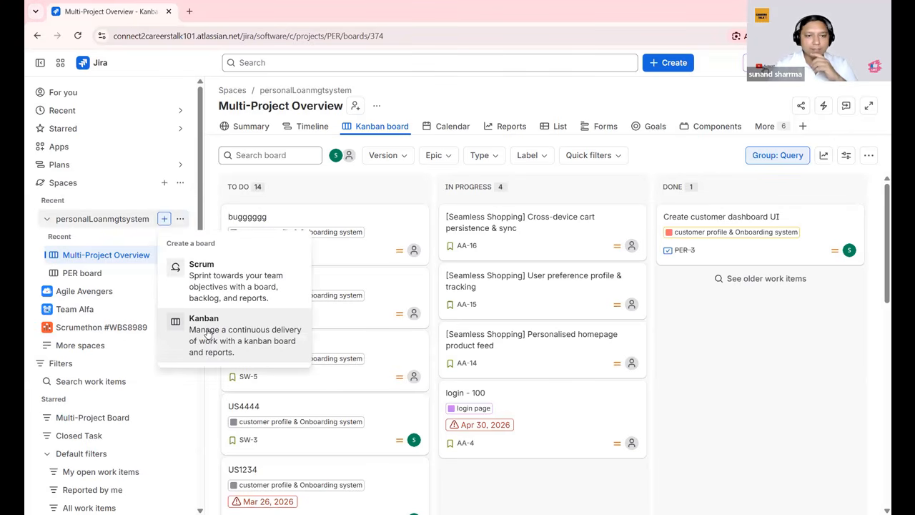
click(207, 332)
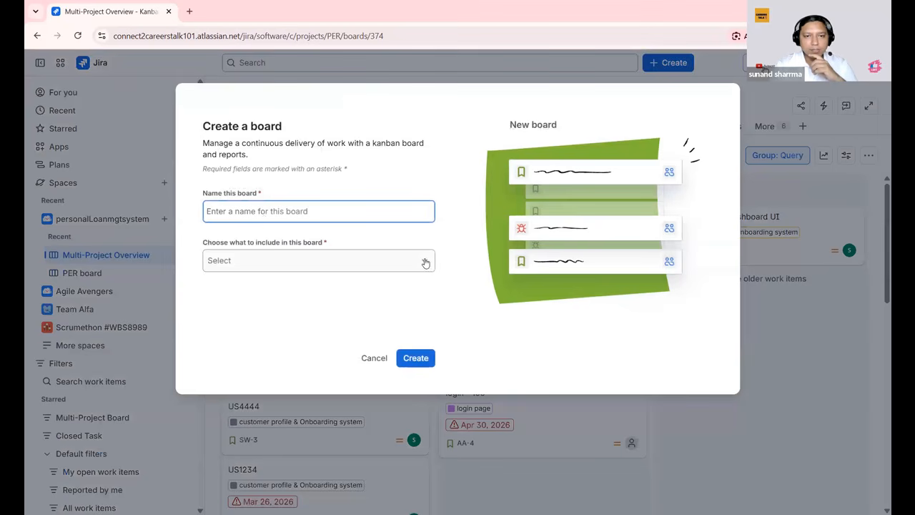
click(425, 262)
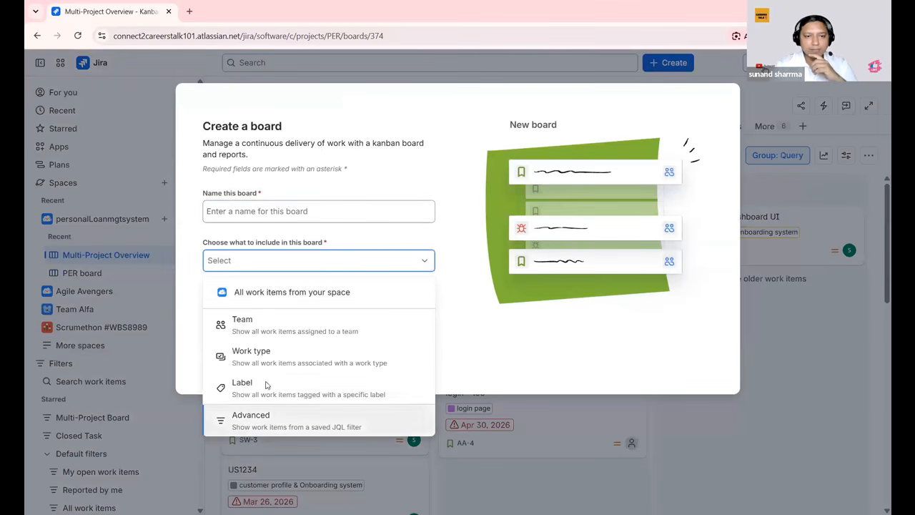
click(274, 361)
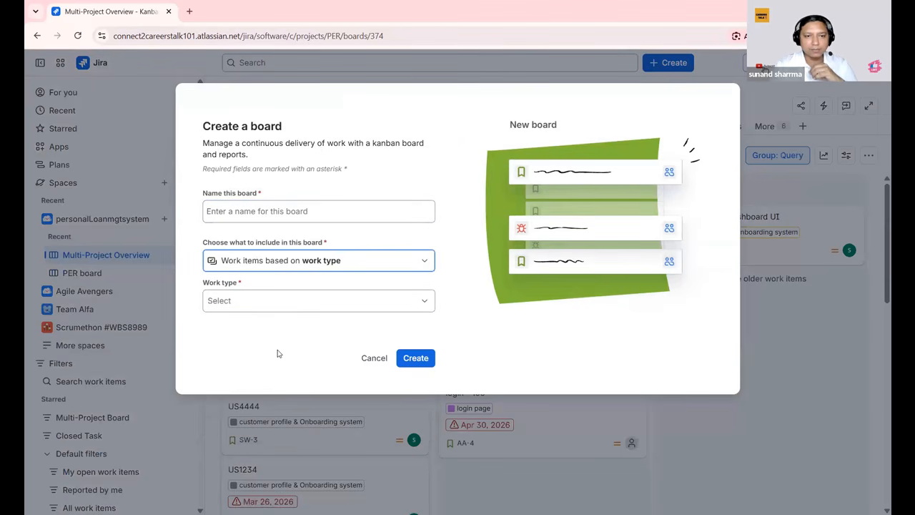
click(393, 302)
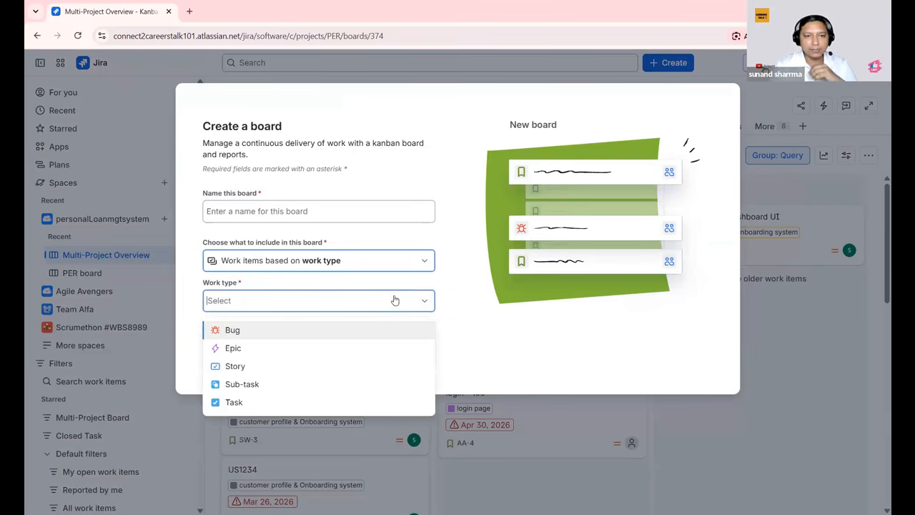
click(399, 262)
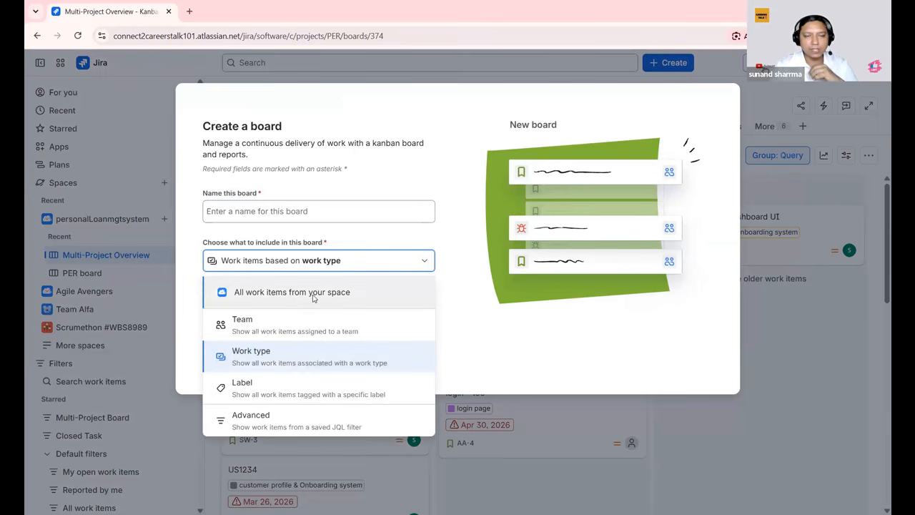
click(318, 298)
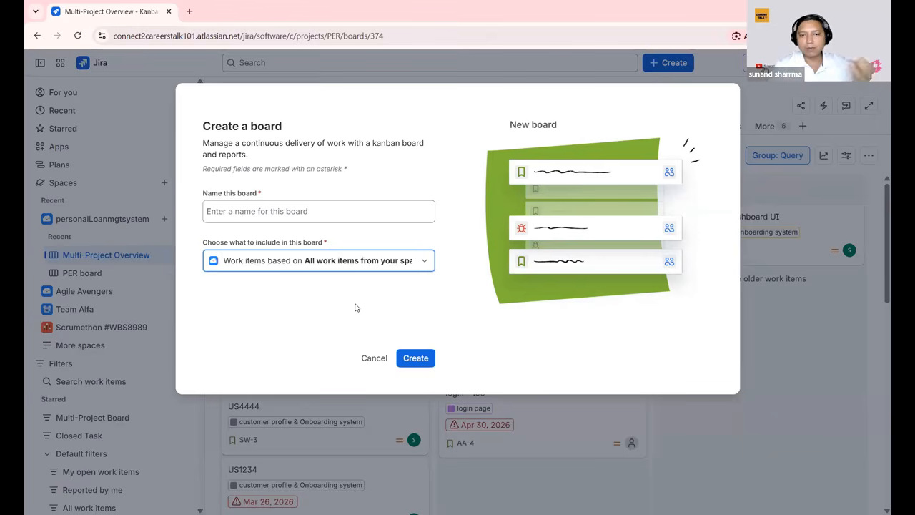
click(372, 359)
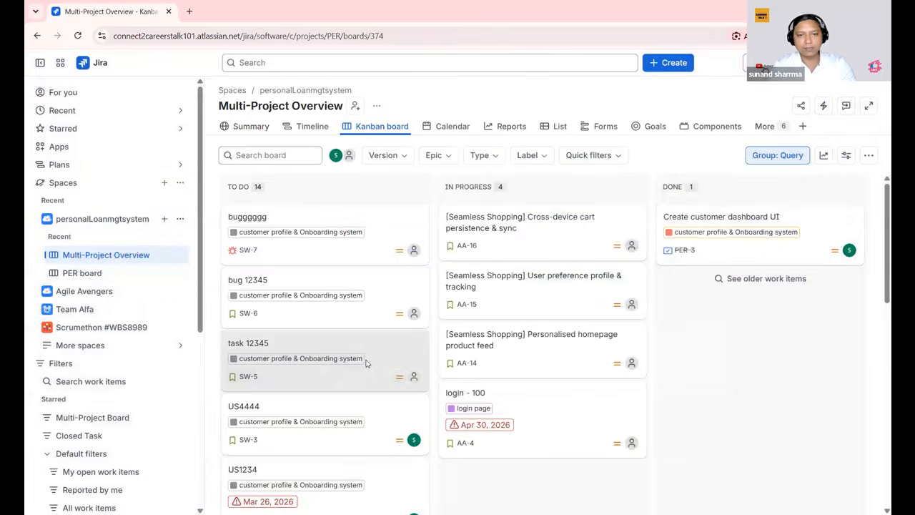